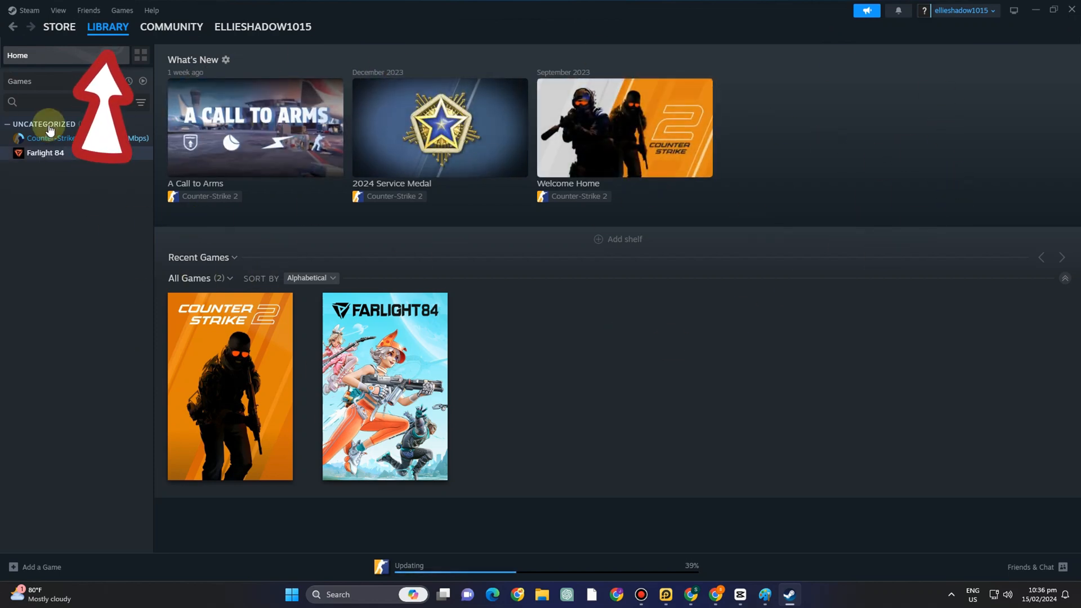
Step: Start adding a non-Steam game from the Add a Game menu
click(53, 564)
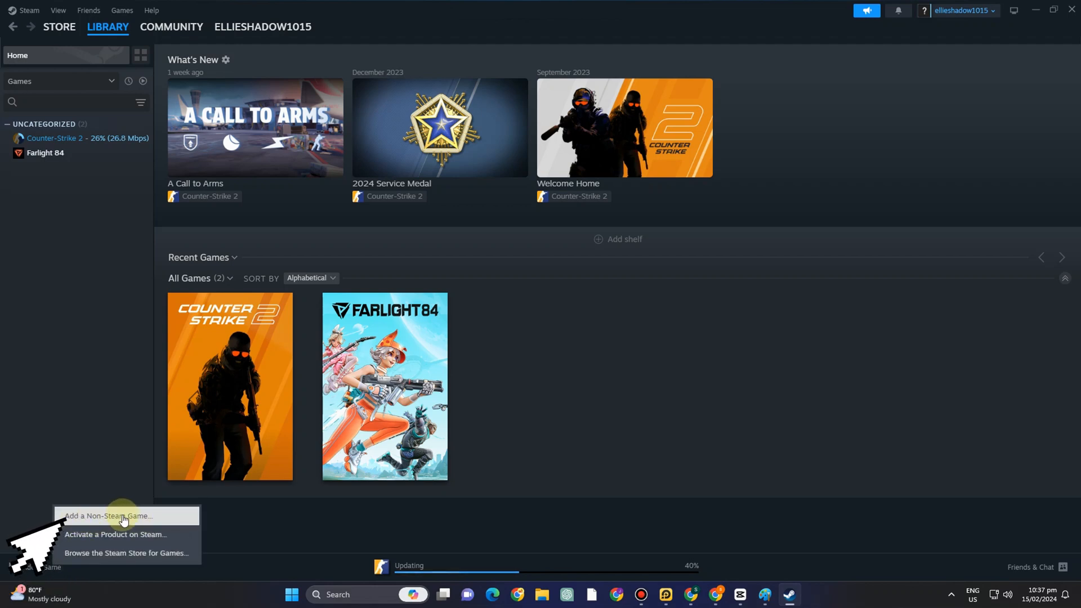
click(87, 521)
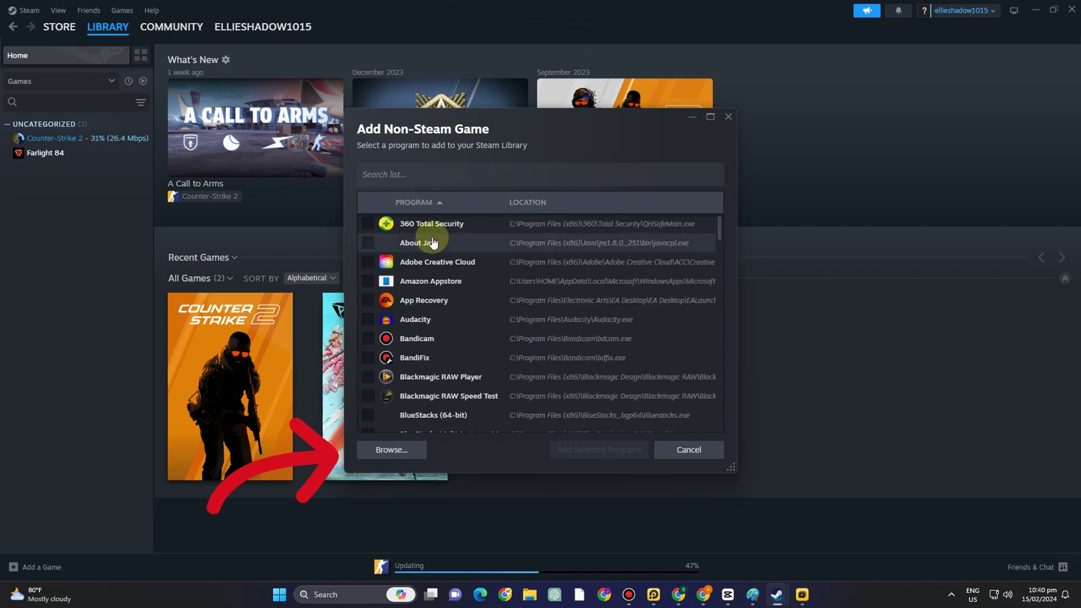
scroll(415, 314, down, 1)
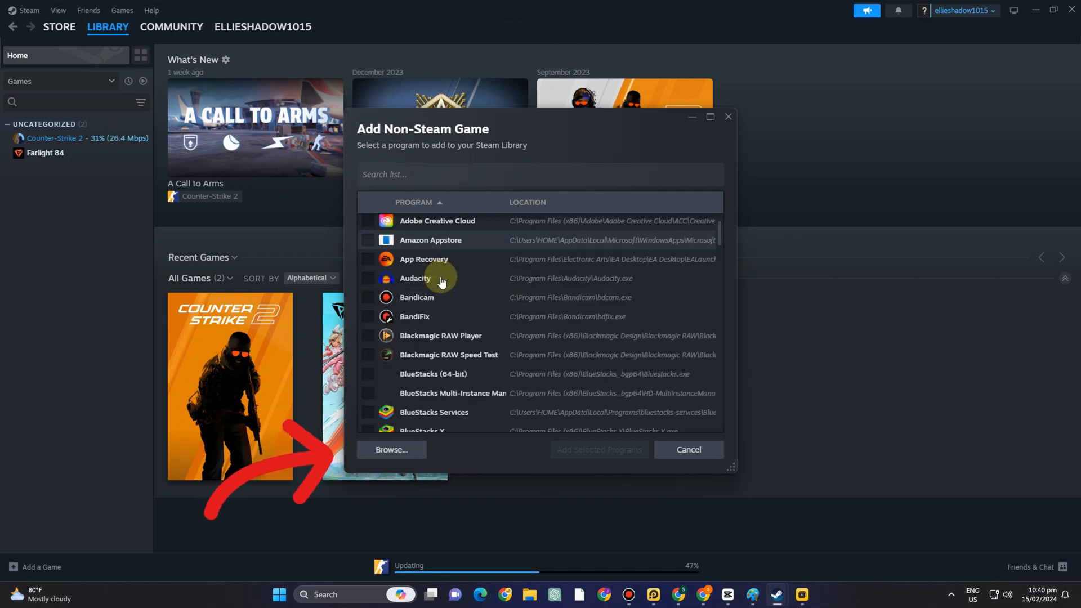
scroll(452, 319, down, 3)
scroll(453, 320, down, 2)
scroll(451, 308, down, 1)
scroll(445, 345, down, 3)
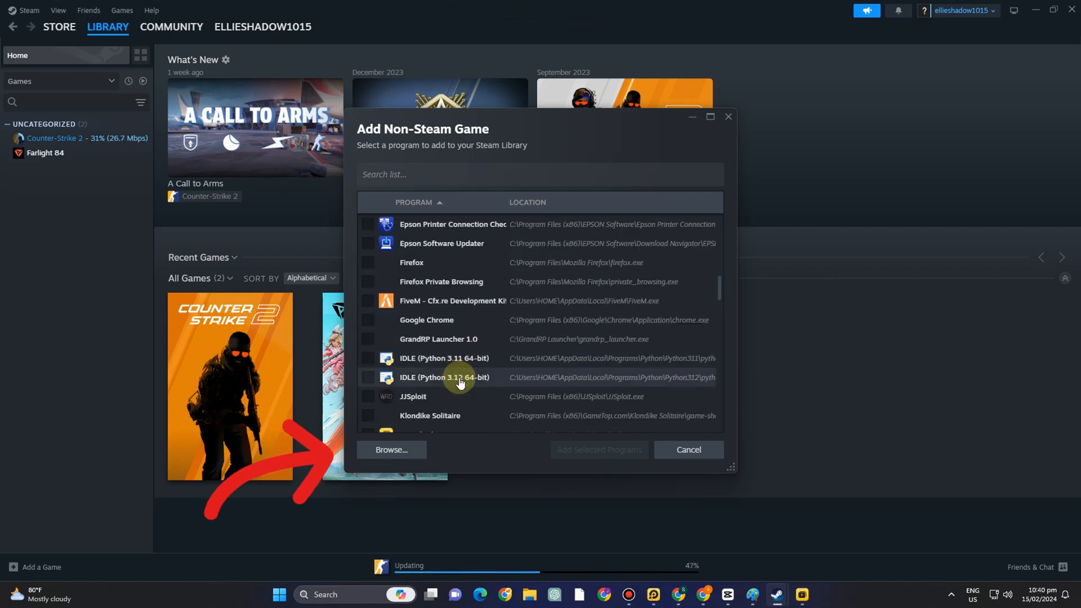
scroll(449, 381, down, 4)
scroll(456, 385, down, 5)
scroll(452, 376, down, 3)
scroll(465, 329, up, 4)
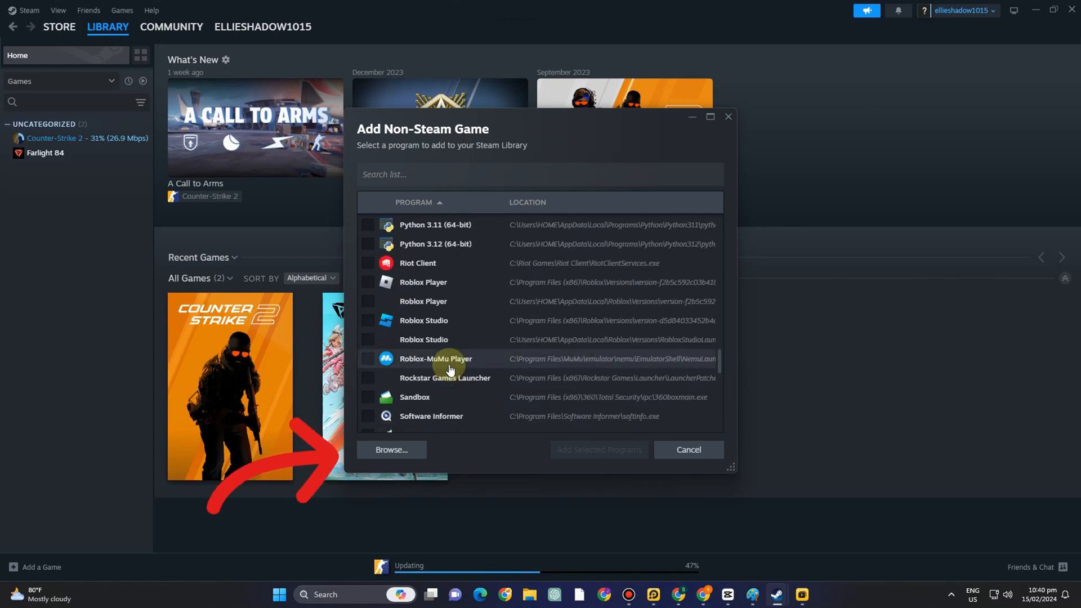
Step: Browse the disk for the game's program file once the list loads
click(395, 451)
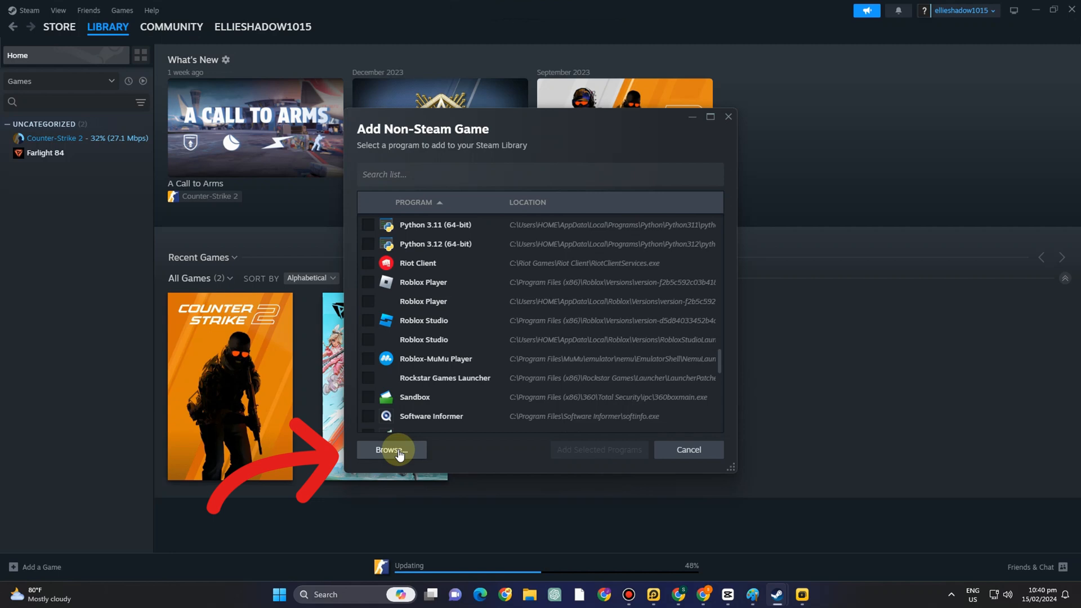
scroll(51, 127, down, 3)
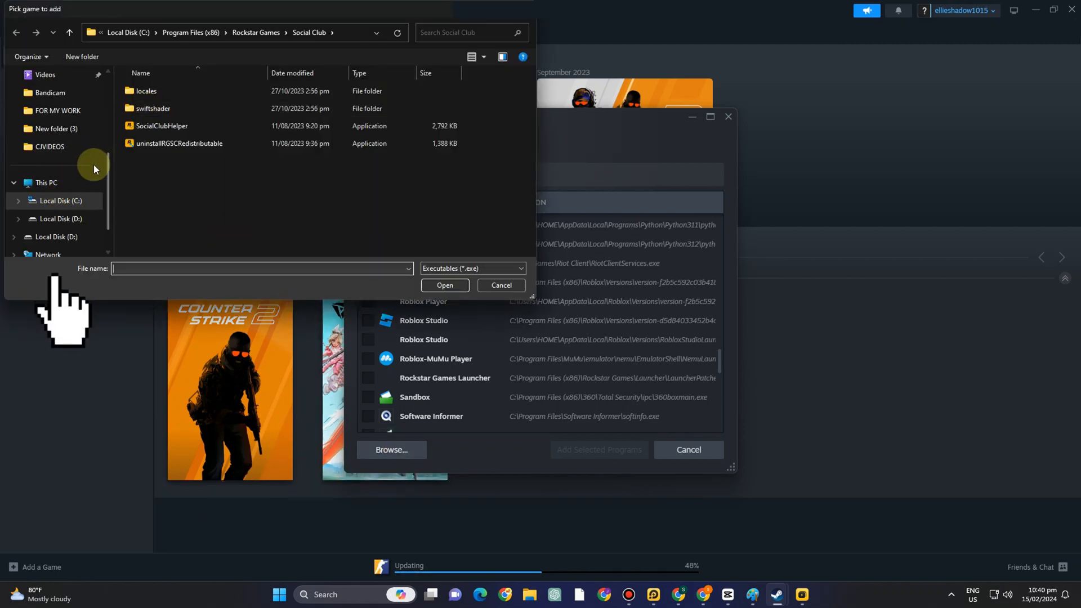
Step: Navigate C: > Program Files (x86) > Roblox > Versions, then go back up without choosing a file
click(70, 189)
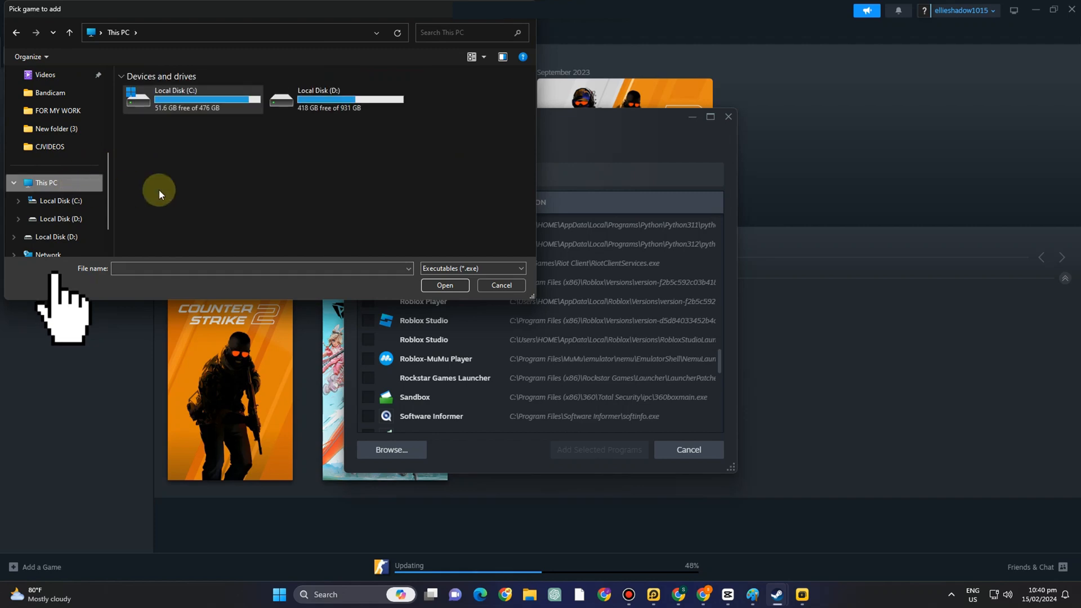
double_click(213, 87)
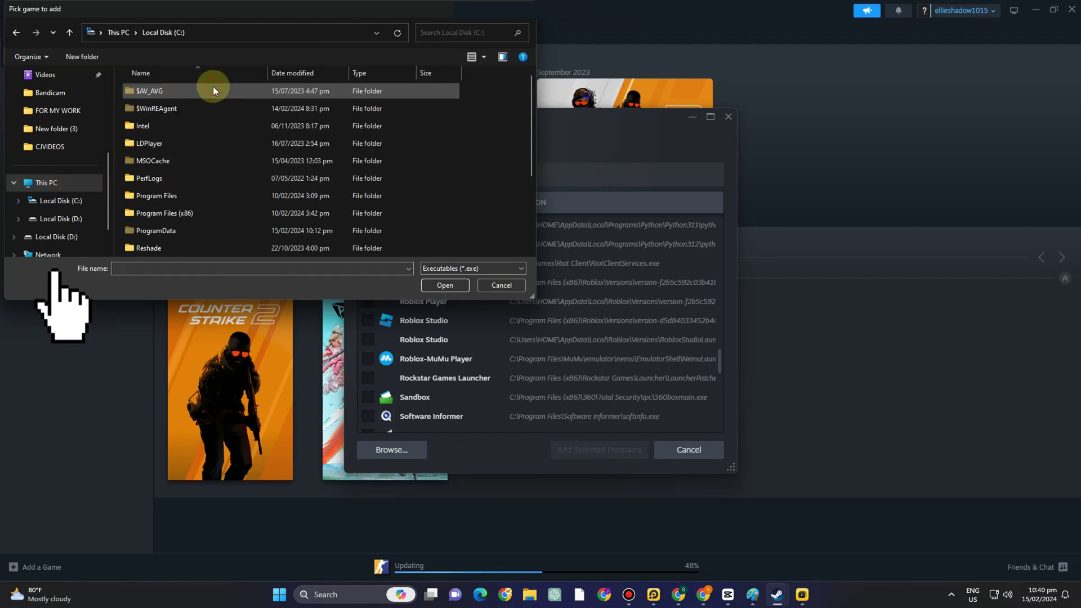
click(189, 211)
double_click(190, 212)
scroll(188, 137, down, 5)
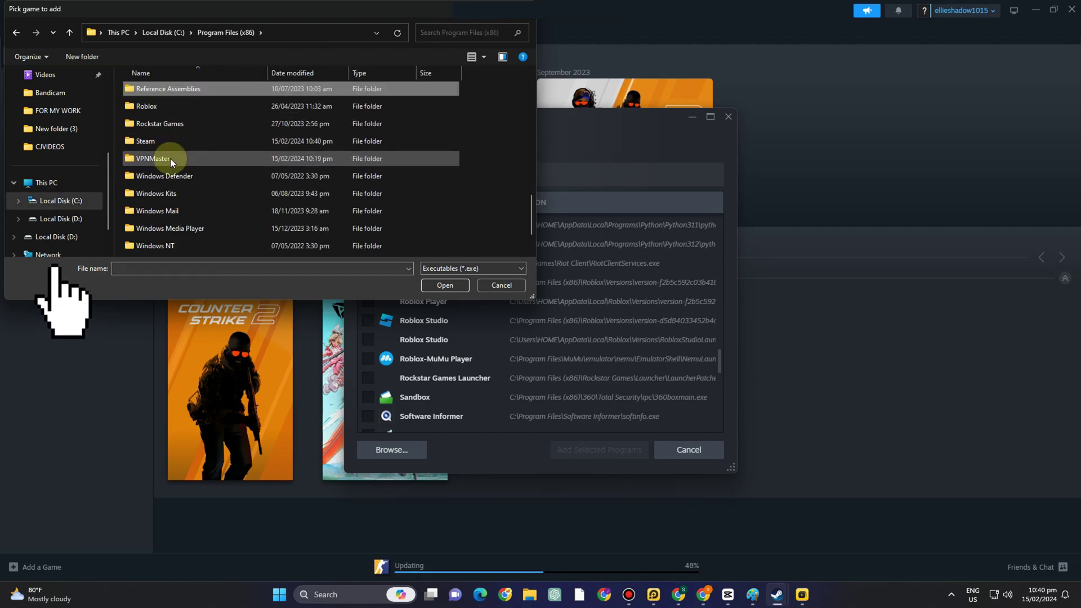
double_click(169, 106)
double_click(169, 97)
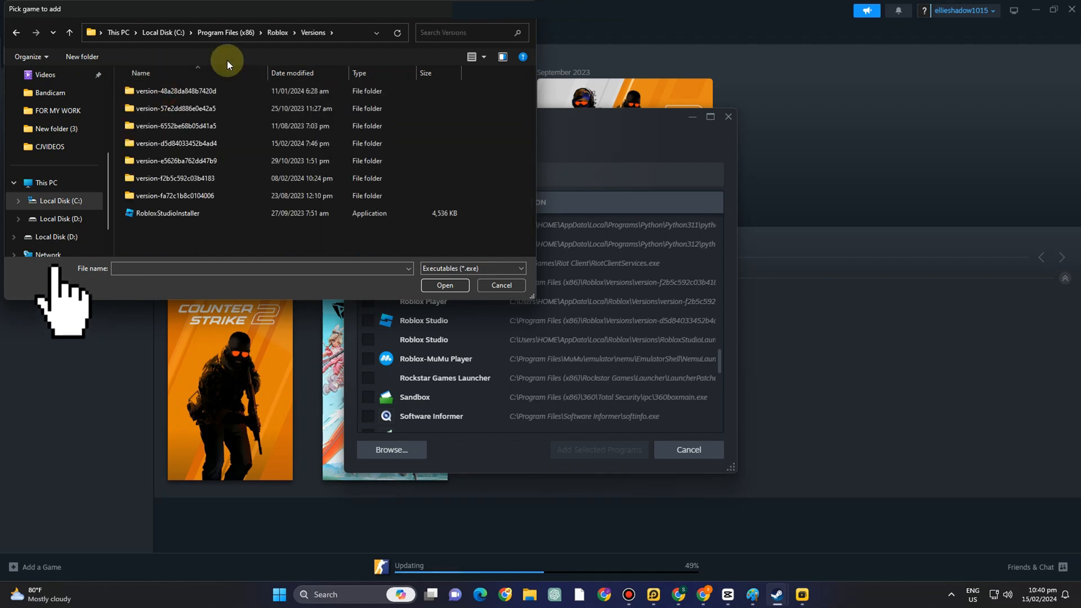
click(72, 33)
scroll(222, 206, down, 1)
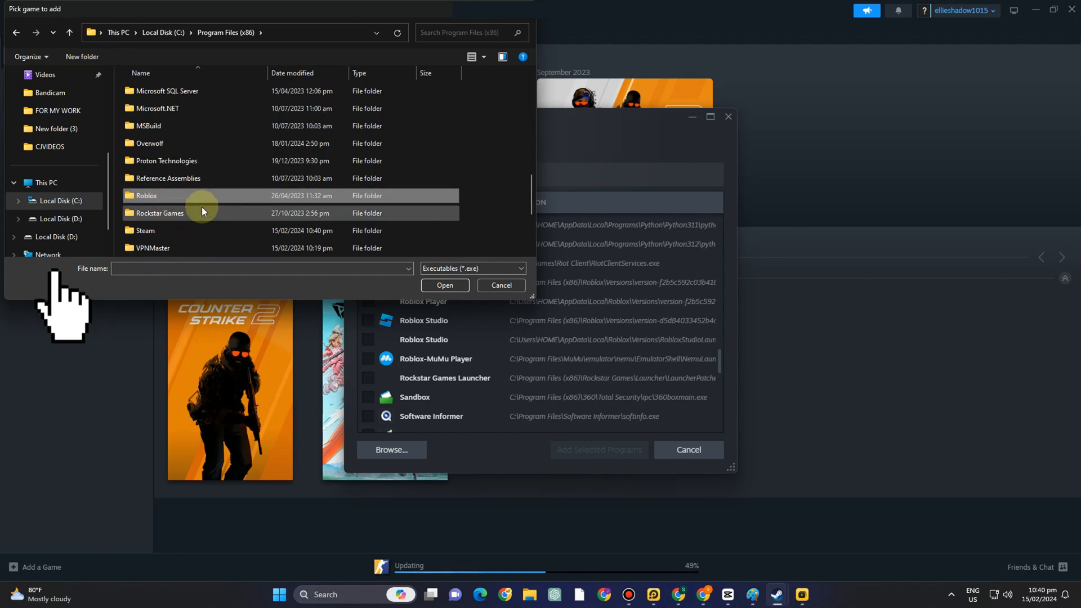
Step: Cancel browsing, tick Roblox Player in the list and add it to the library
click(500, 284)
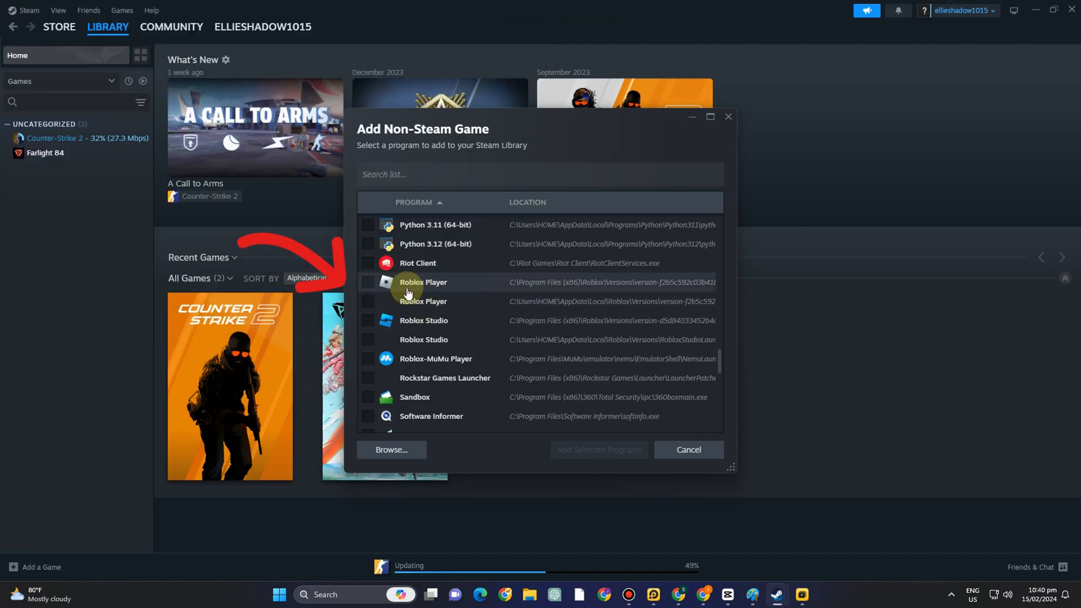
click(372, 284)
click(602, 448)
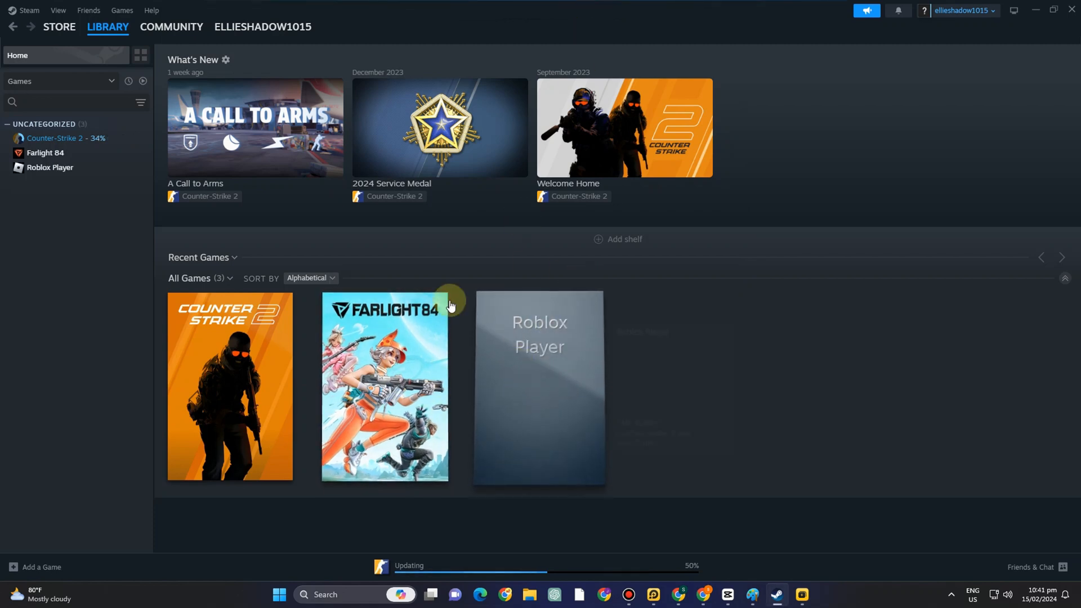
Step: Open Roblox Player's page from the All Games shelf
click(521, 358)
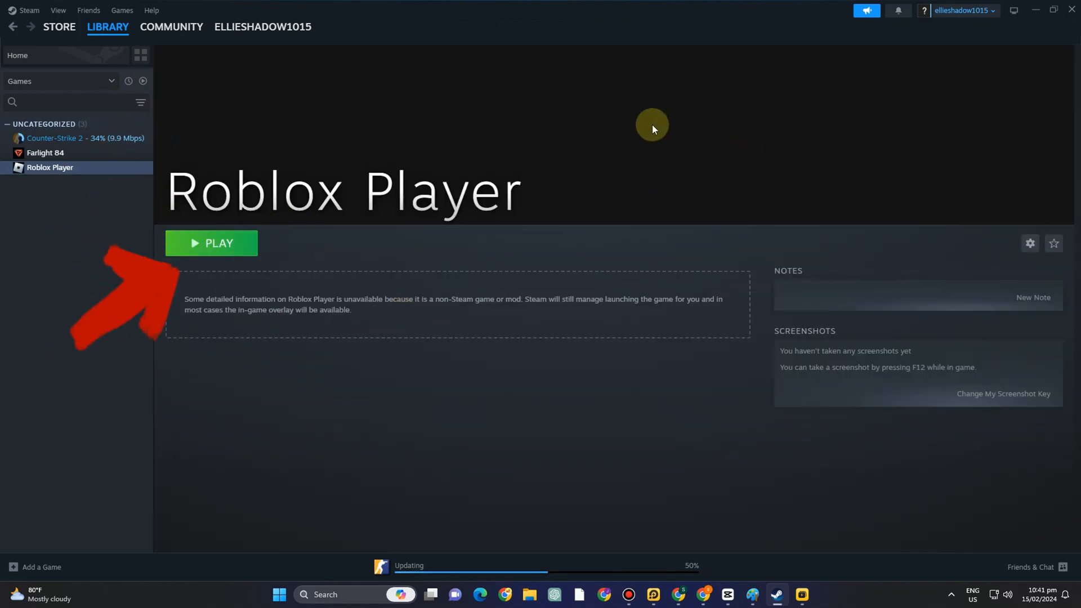
Step: Set a custom Roblox image as the page background and launch Roblox Player
right_click(597, 145)
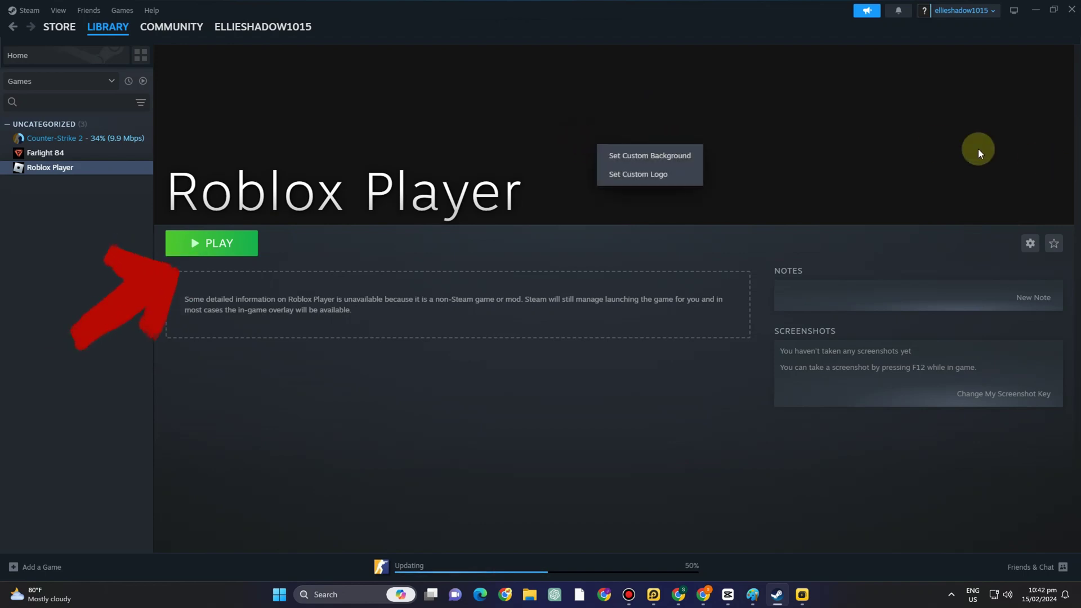
click(648, 155)
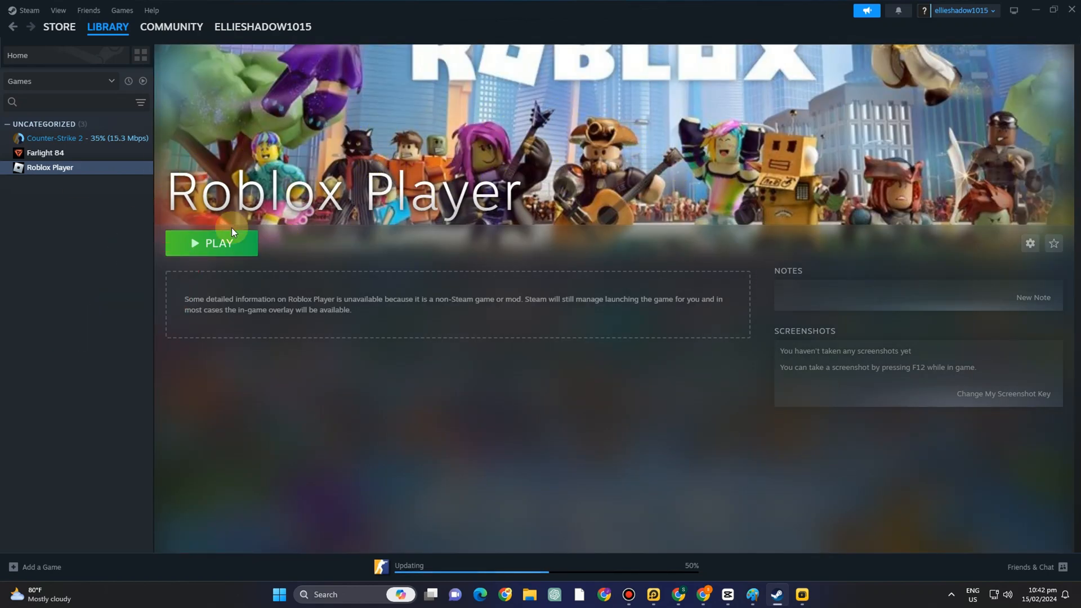
click(218, 244)
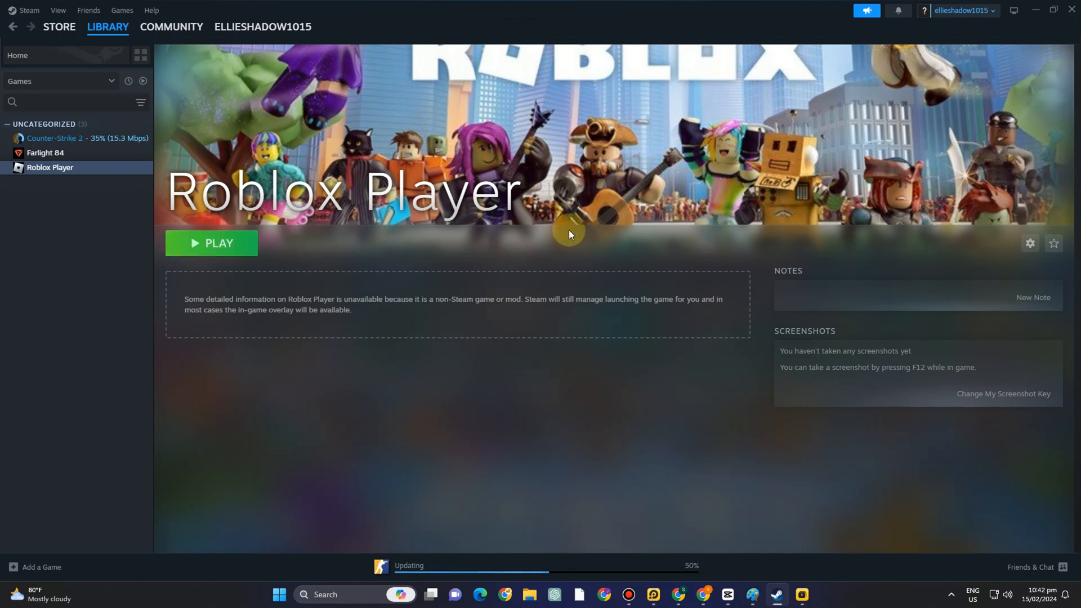